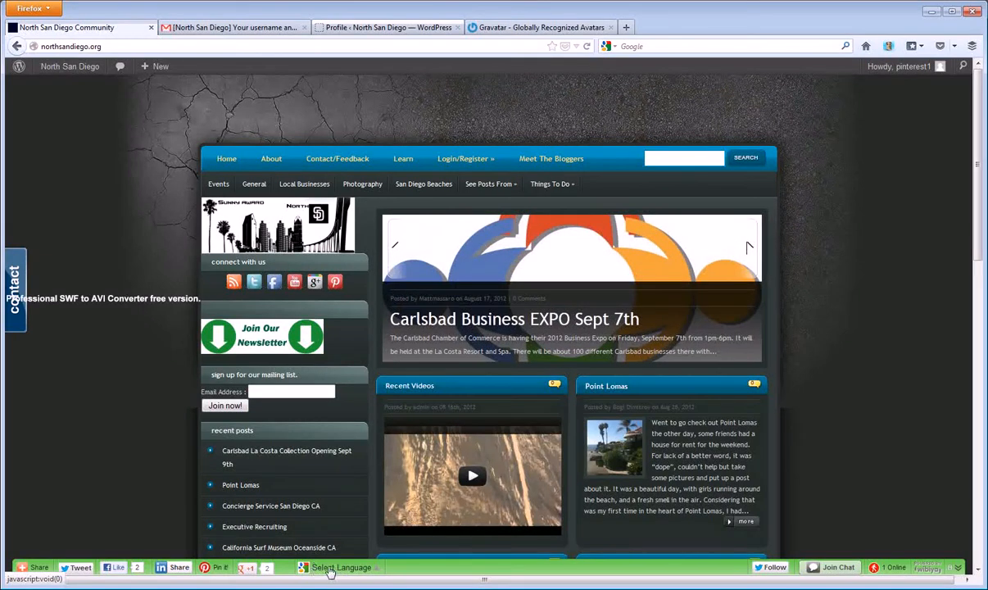
- View the site's sharing options and live chat window, closing each one after looking at it
click(36, 568)
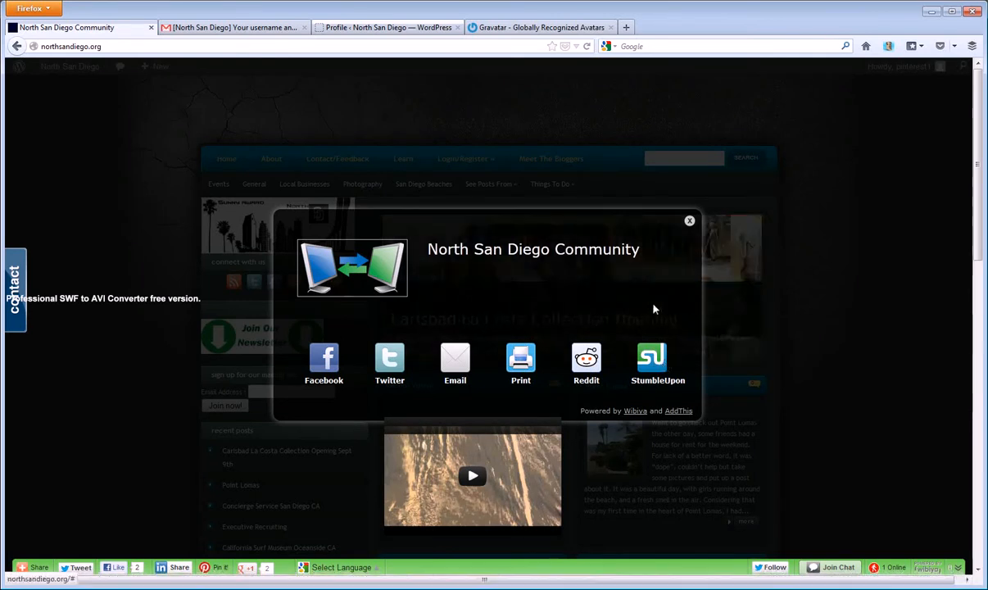
click(689, 221)
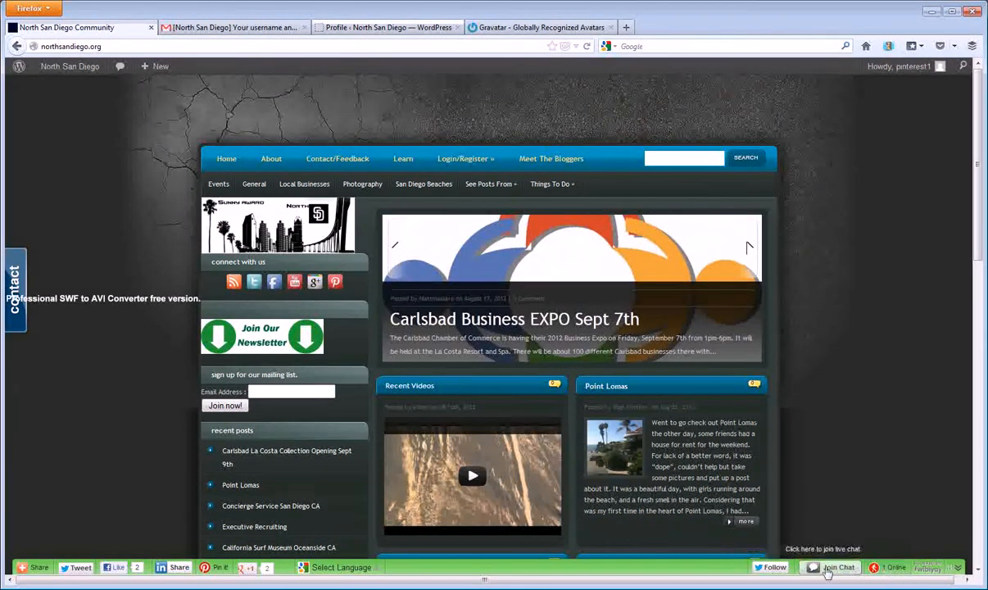
click(837, 567)
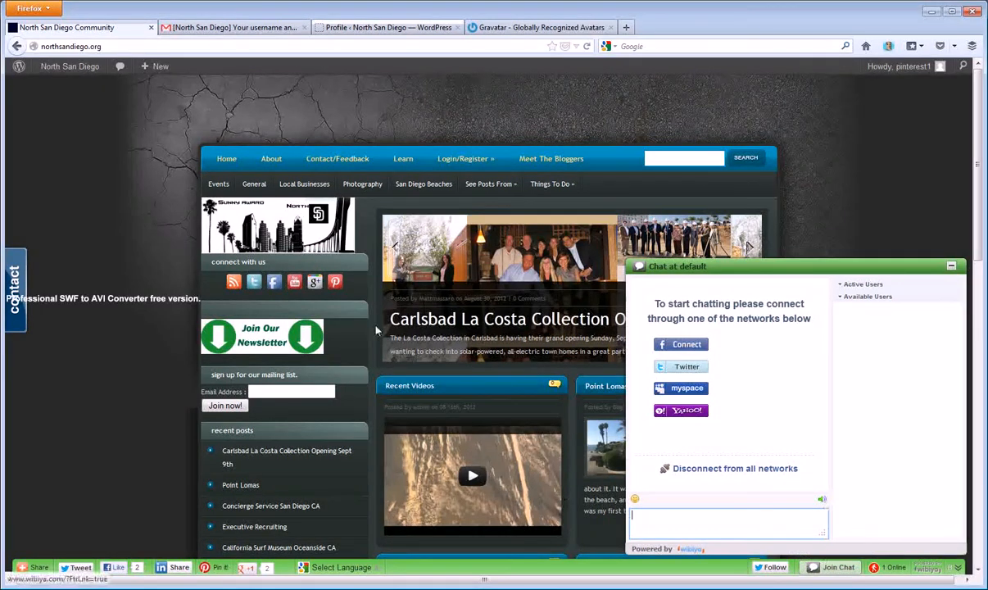
click(952, 268)
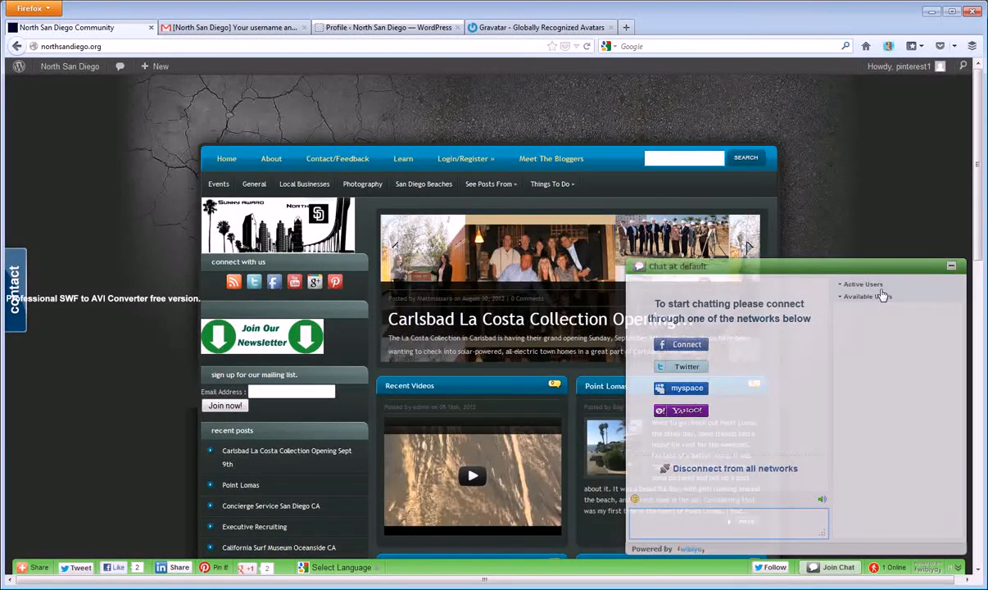
- Start a new post from the site's WordPress dashboard and dismiss the media uploader tip
click(385, 27)
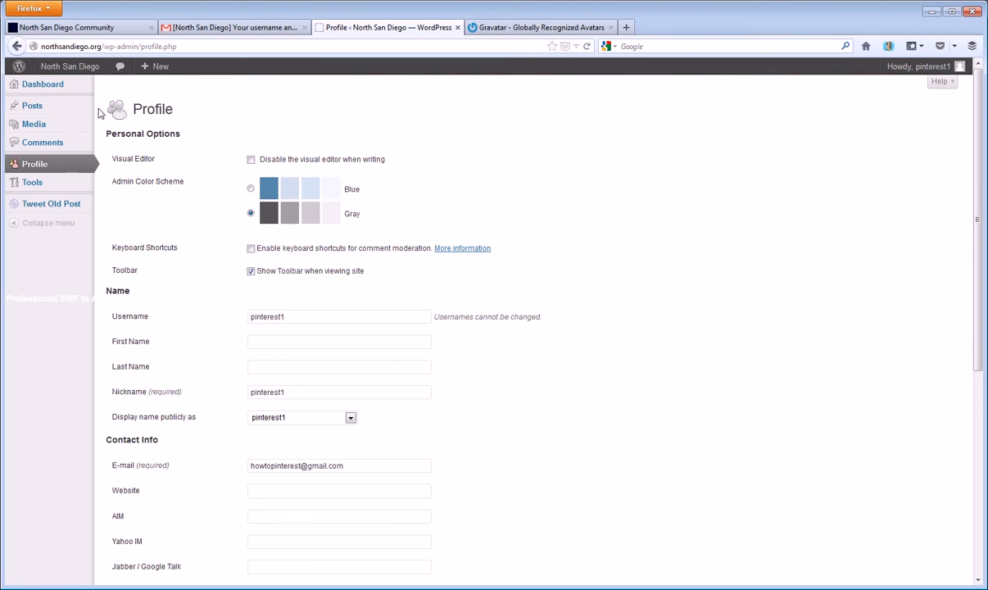
click(50, 87)
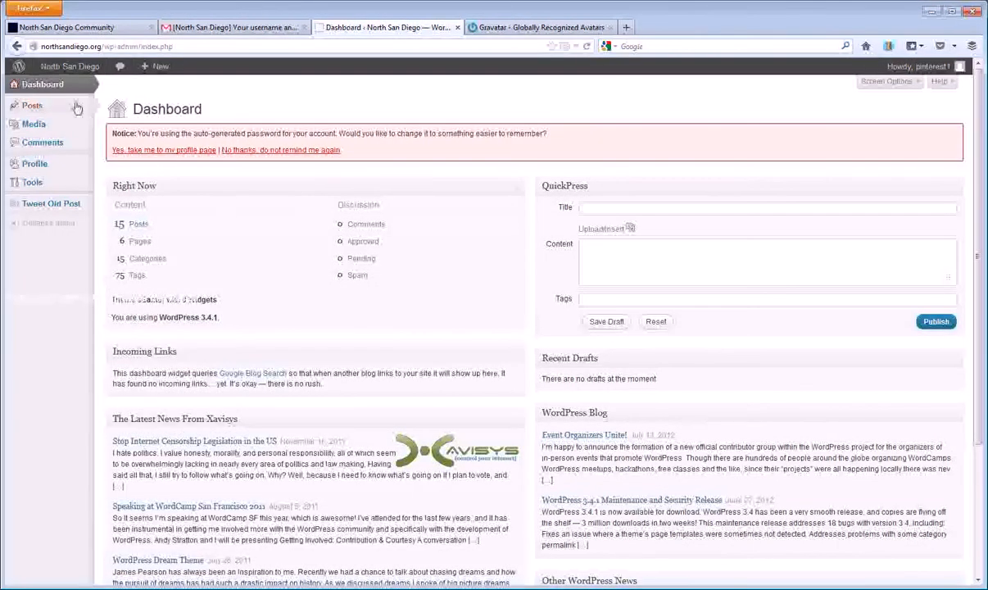
mouse_move(78, 106)
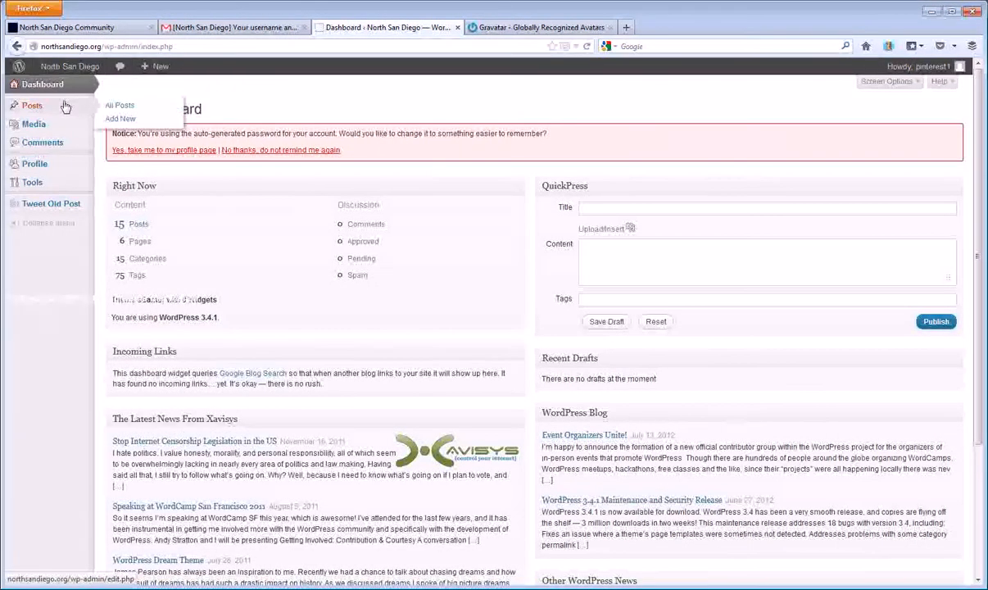
click(139, 120)
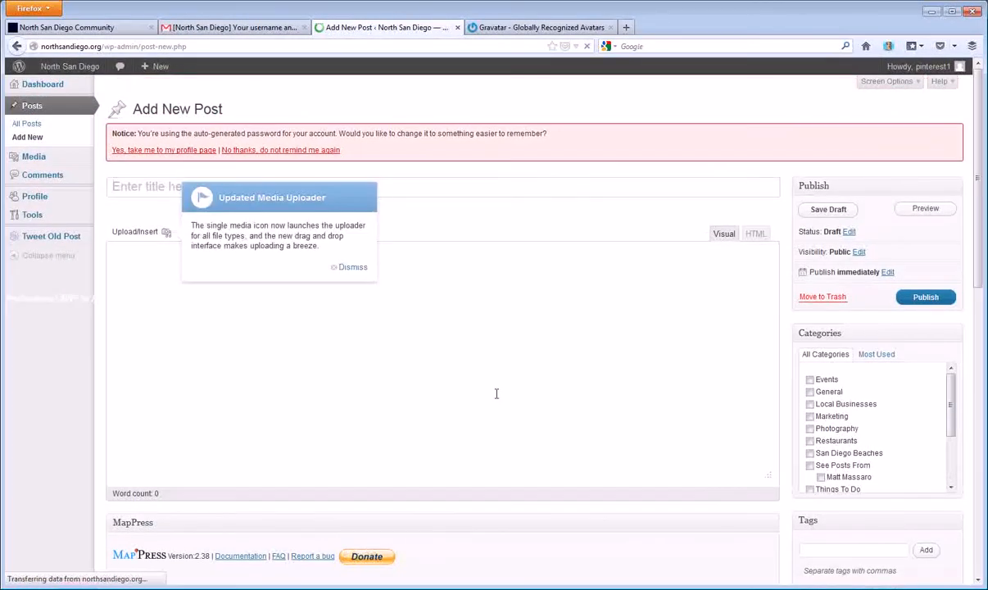
click(355, 268)
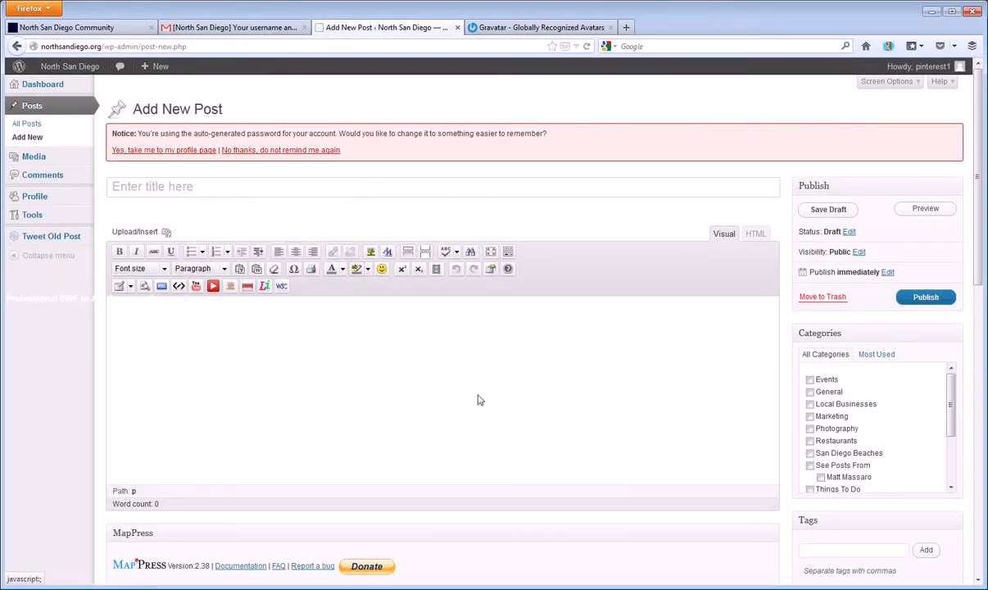
- Title the new post "Sample Post for video" and place the cursor in the post body
scroll(426, 400, down, 15)
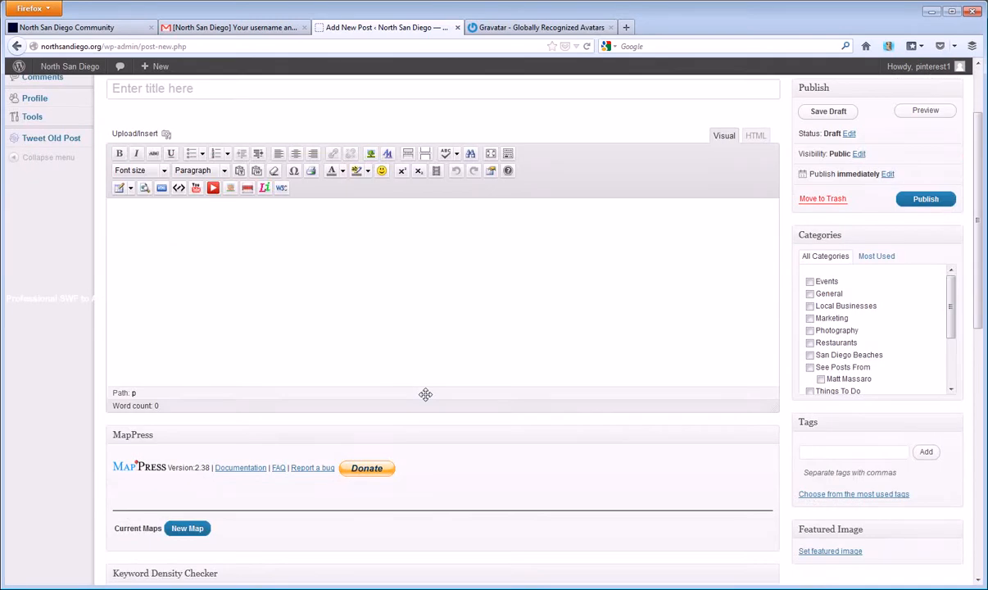
scroll(425, 400, up, 15)
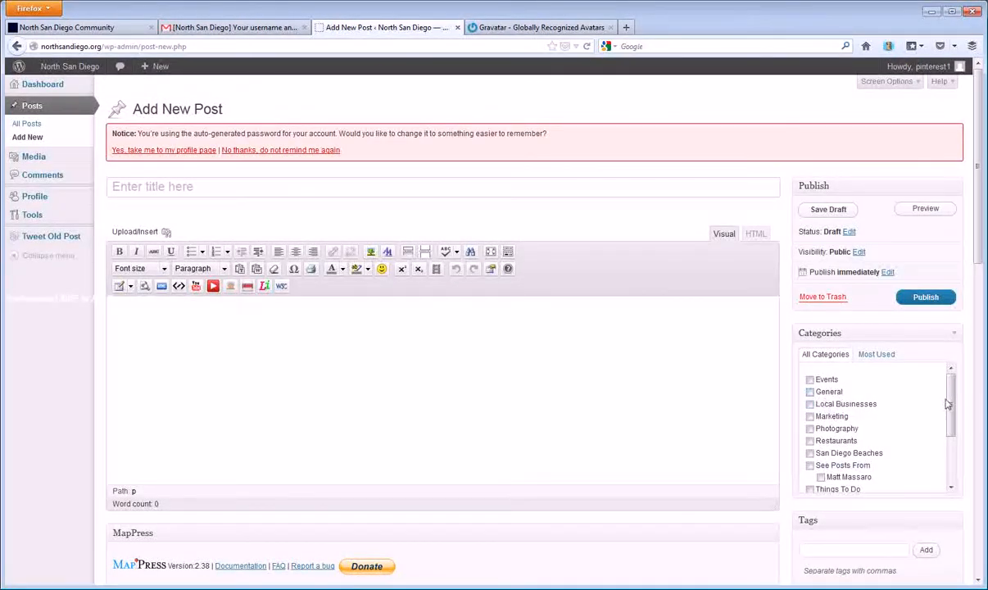
scroll(844, 409, down, 3)
scroll(844, 410, up, 3)
click(189, 182)
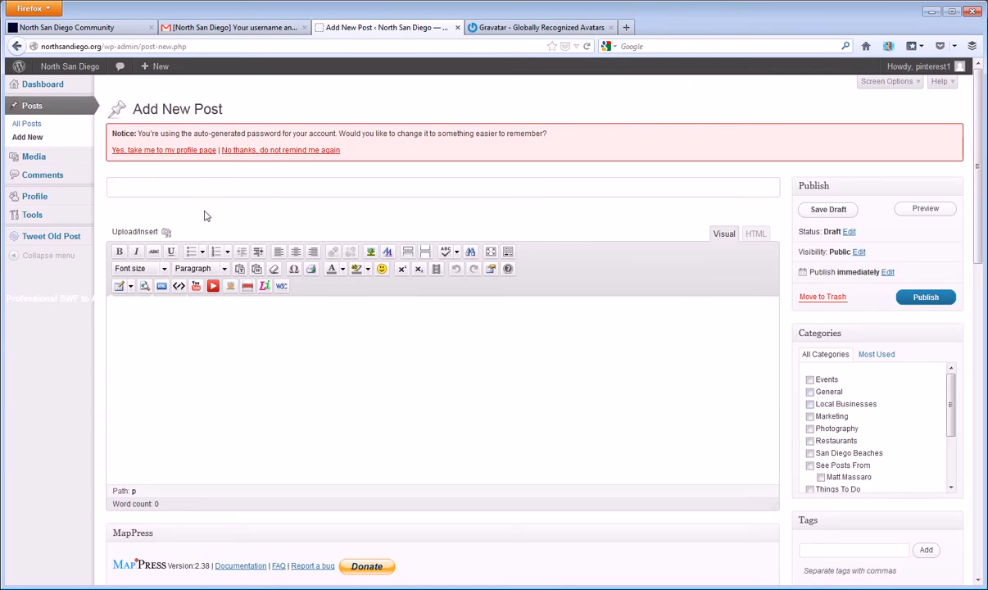
text(Sa)
text(mple Post for f)
text(ideo)
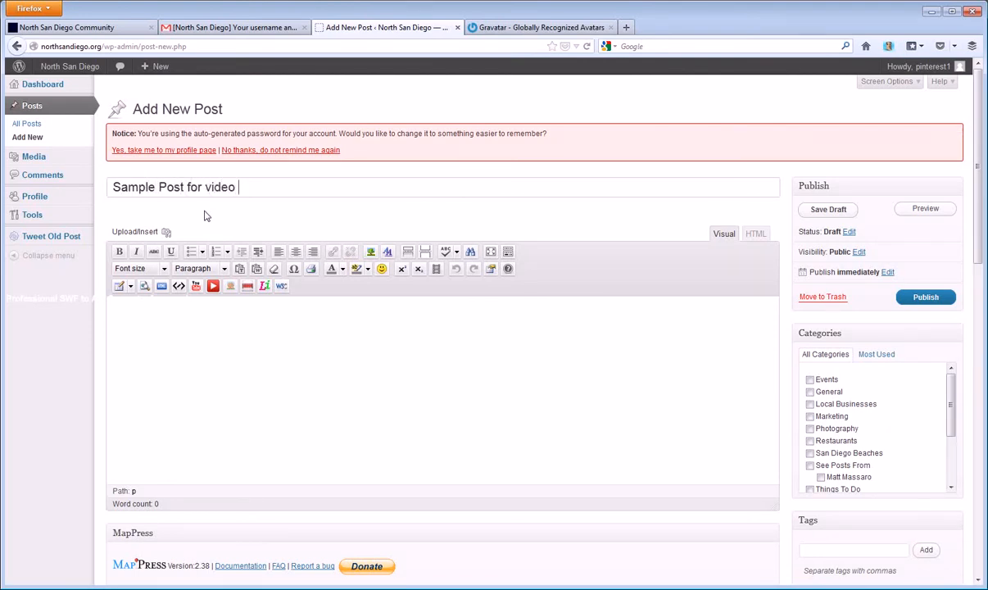
key(Tab)
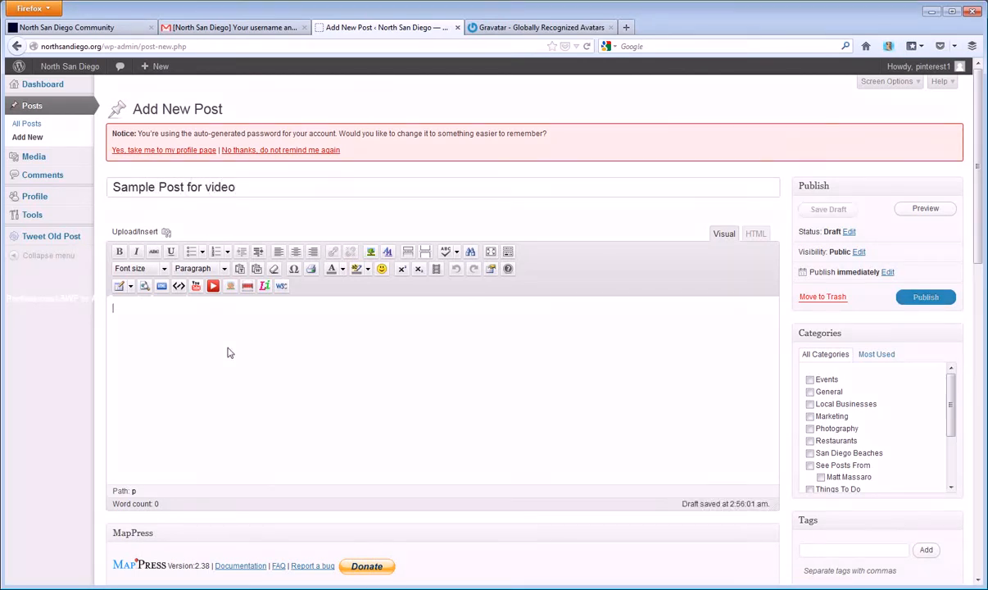
- Look over the post titles on the site's home page and retitle the draft "blogging san diego"
click(74, 29)
scroll(573, 327, down, 5)
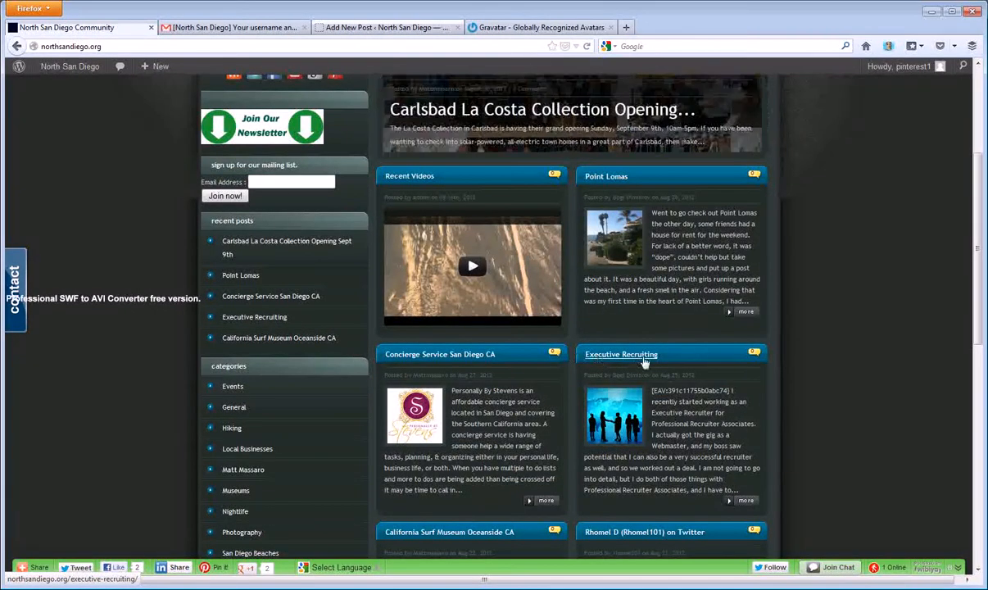
click(330, 29)
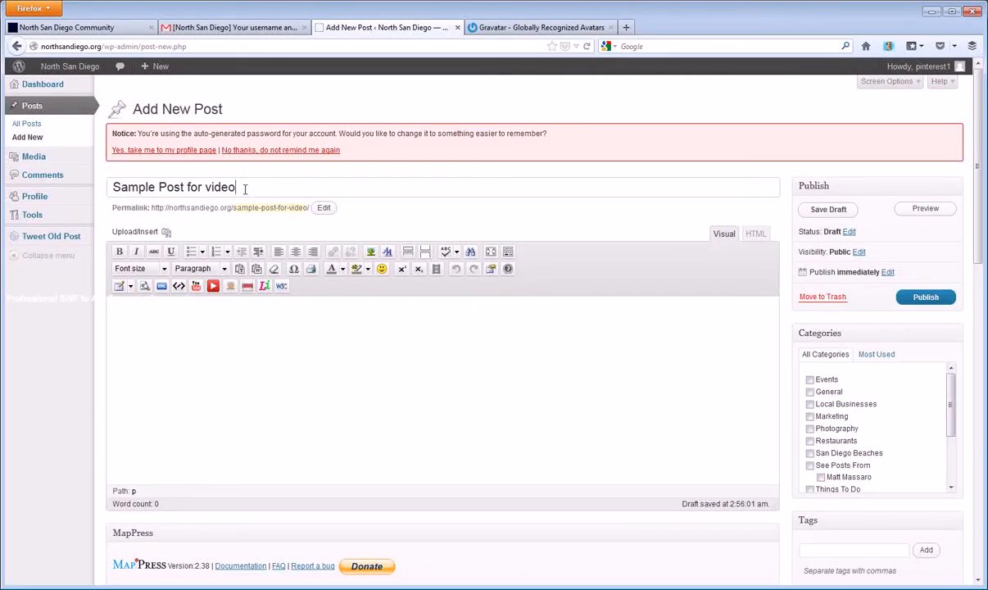
drag(242, 187, 100, 196)
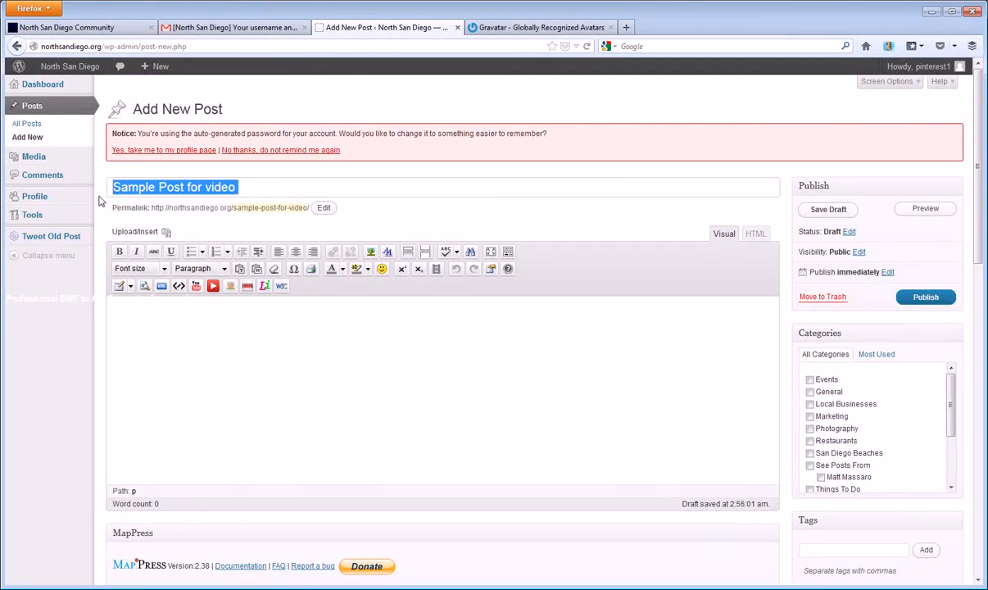
text(blogging san)
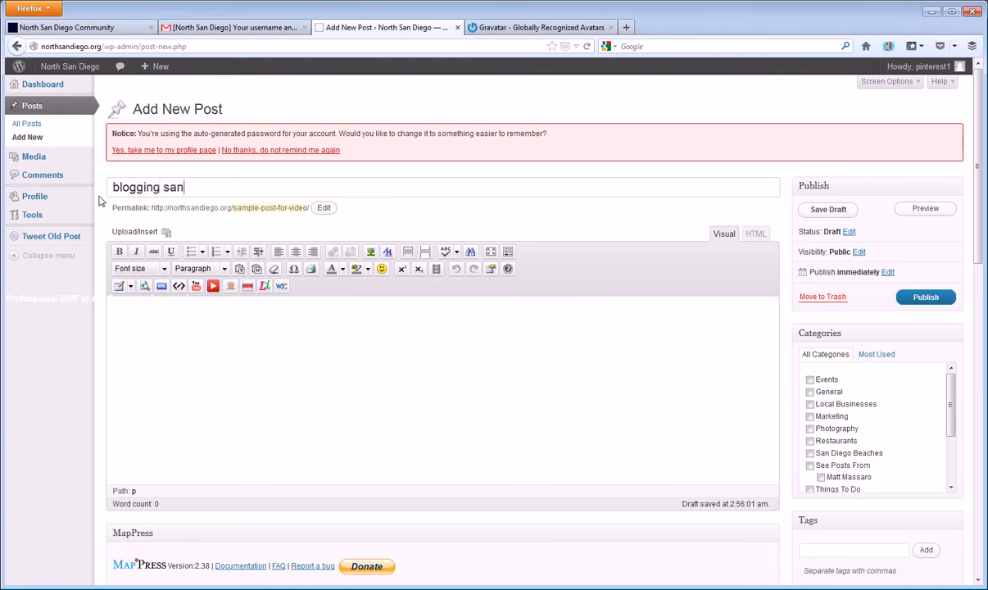
text( diego)
- Set the post's permalink slug to "blogging-sandiego" and reopen the slug for editing
click(324, 207)
drag(330, 212, 193, 202)
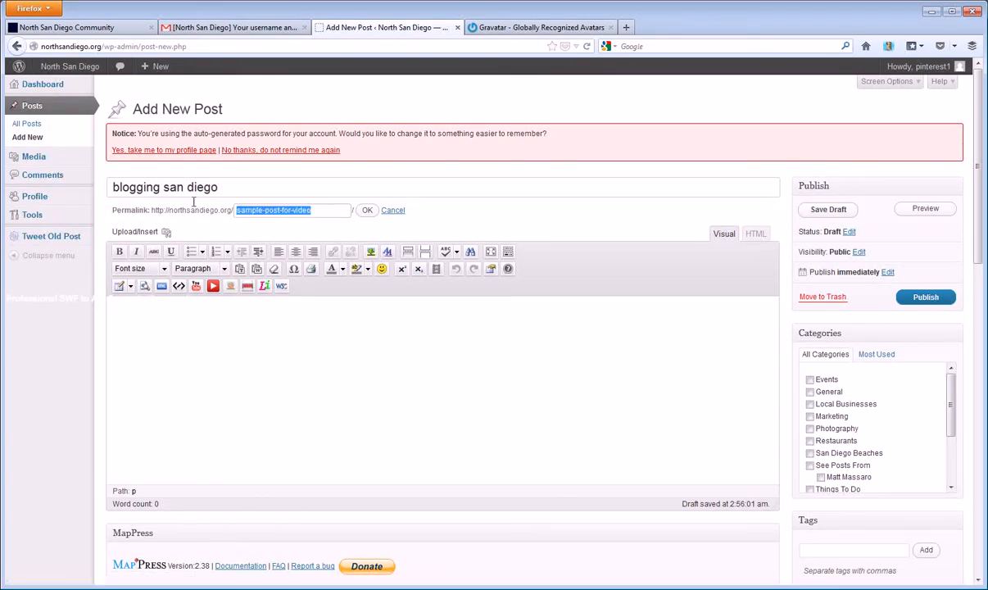
text(blogging-sa)
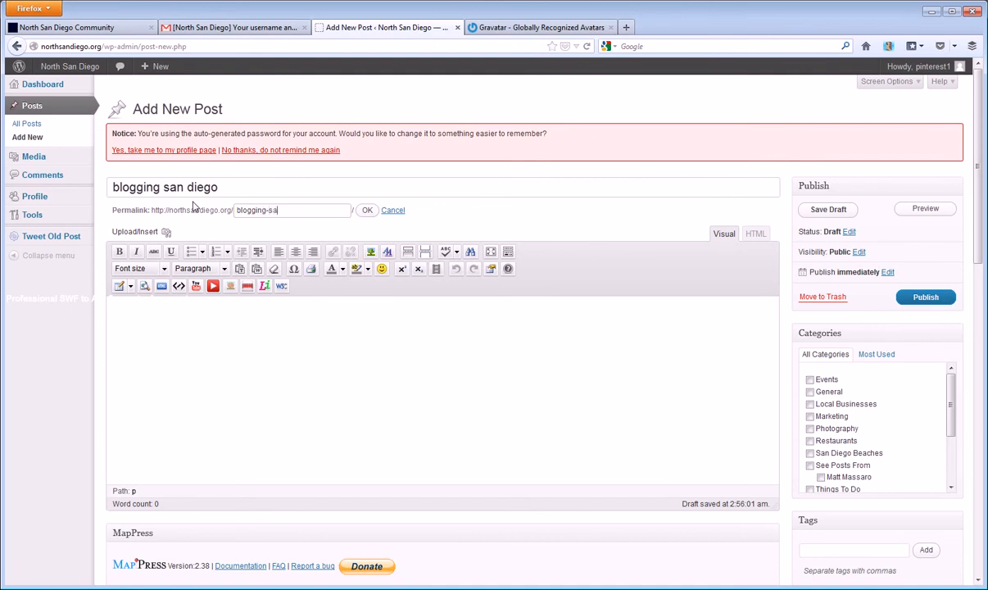
text(ndiego)
key(Return)
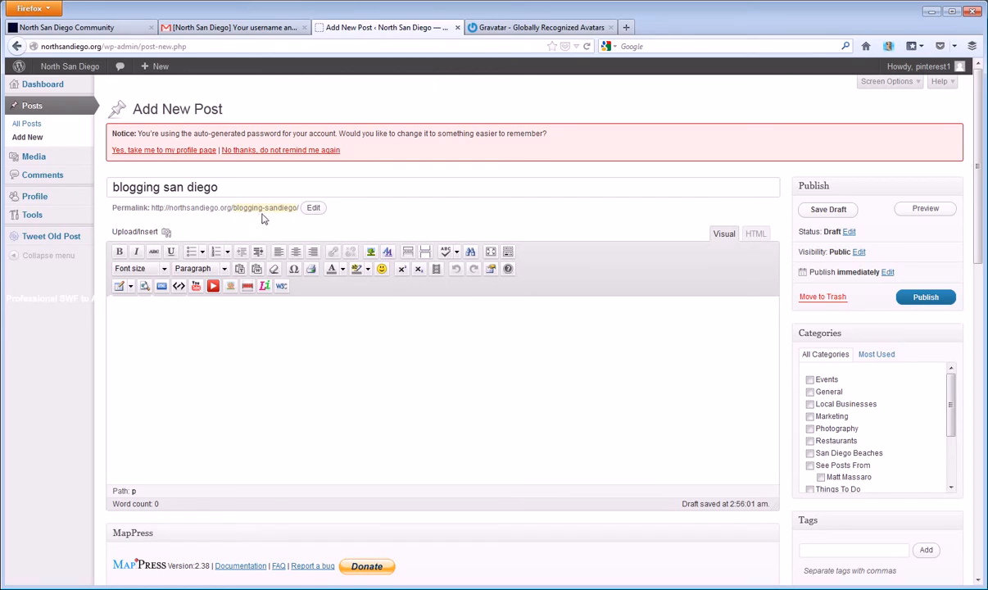
mouse_move(293, 209)
mouse_down()
mouse_move(233, 208)
mouse_move(297, 215)
mouse_up()
click(306, 213)
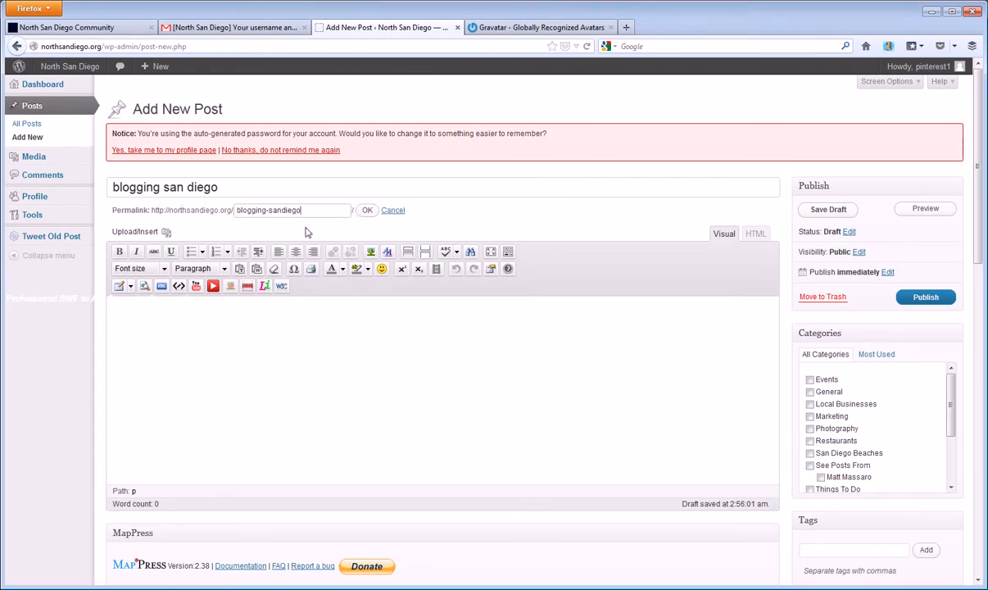
- Replace the post title with "sample post"
click(251, 353)
scroll(331, 366, down, 2)
scroll(331, 366, up, 2)
drag(238, 185, 22, 175)
text(sample w)
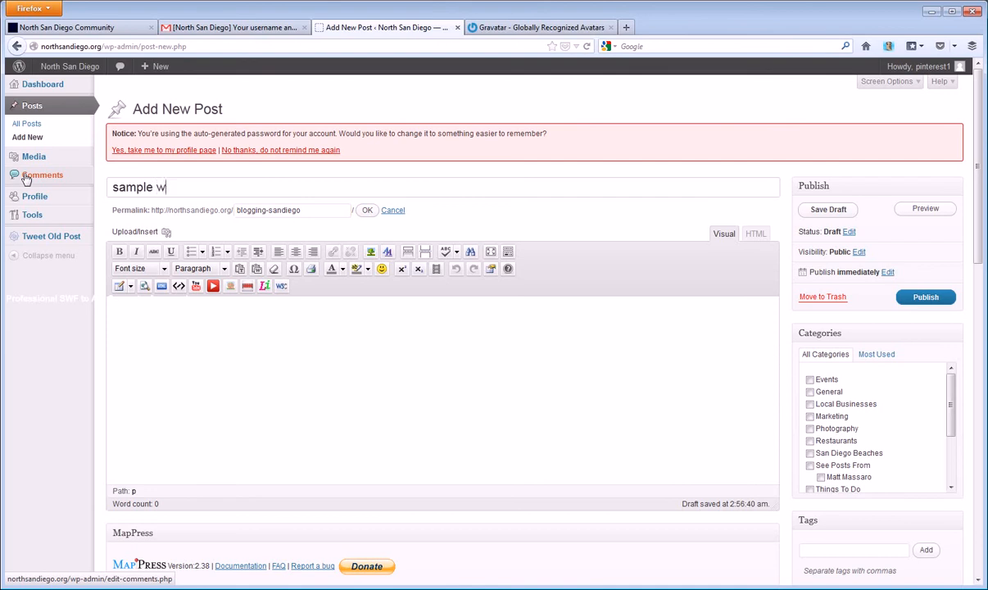
key(BackSpace)
text(post)
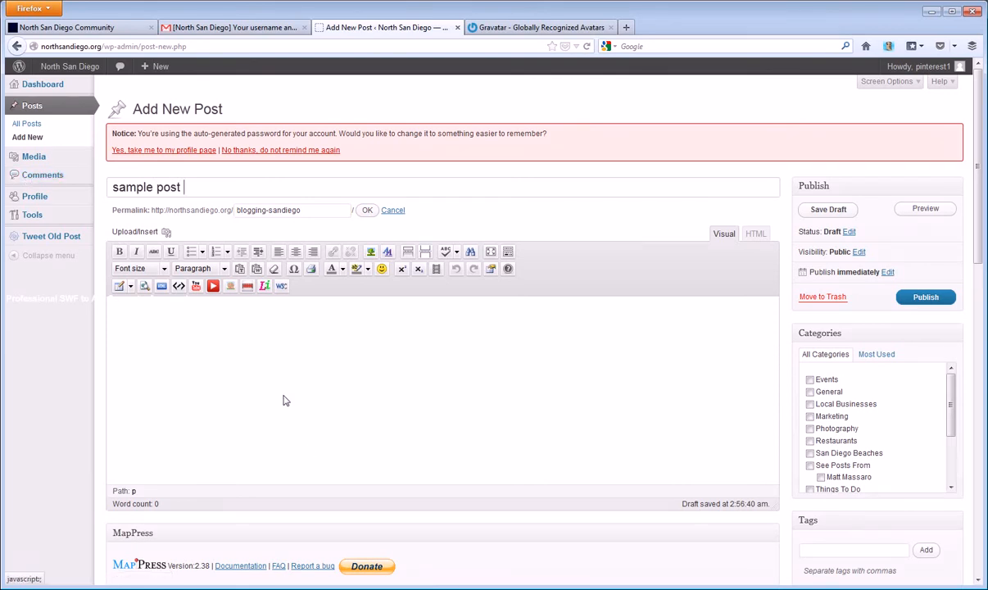
- Compare the HTML and Visual editing modes, return to Visual, and write the body text "Hey," and "Sample post ... etc."
click(265, 366)
scroll(307, 374, down, 2)
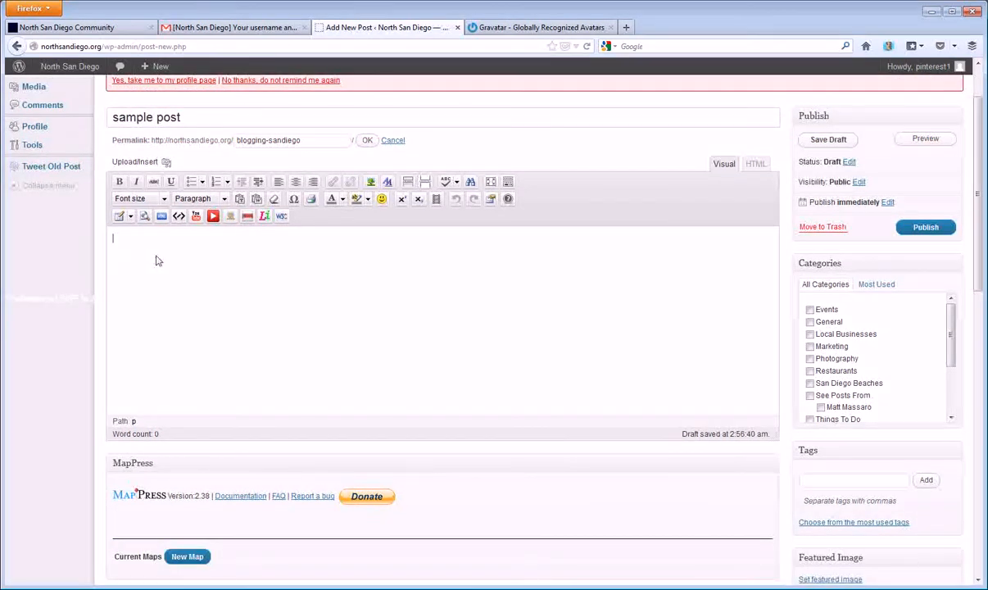
click(755, 164)
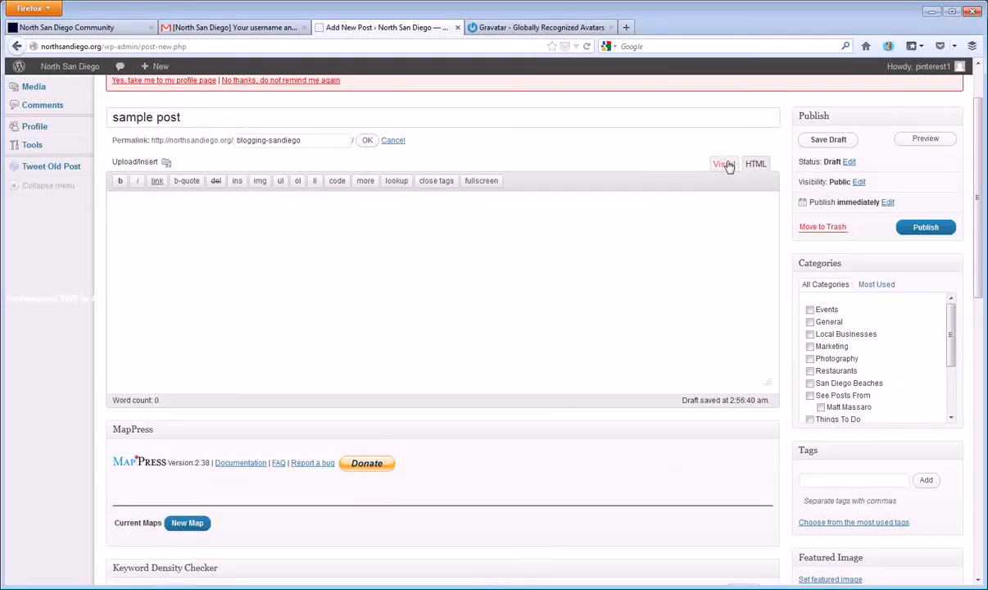
click(723, 166)
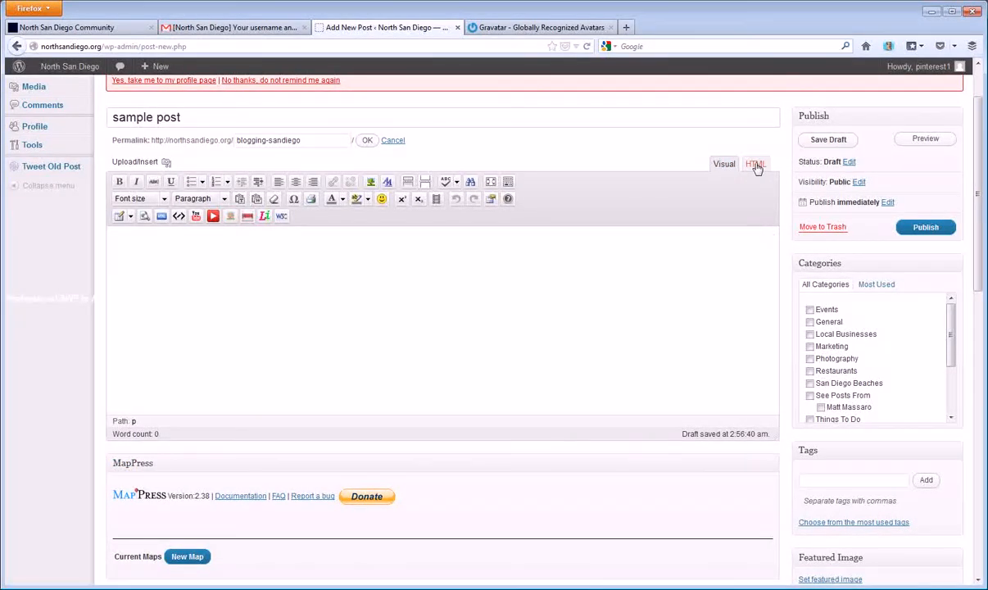
click(756, 166)
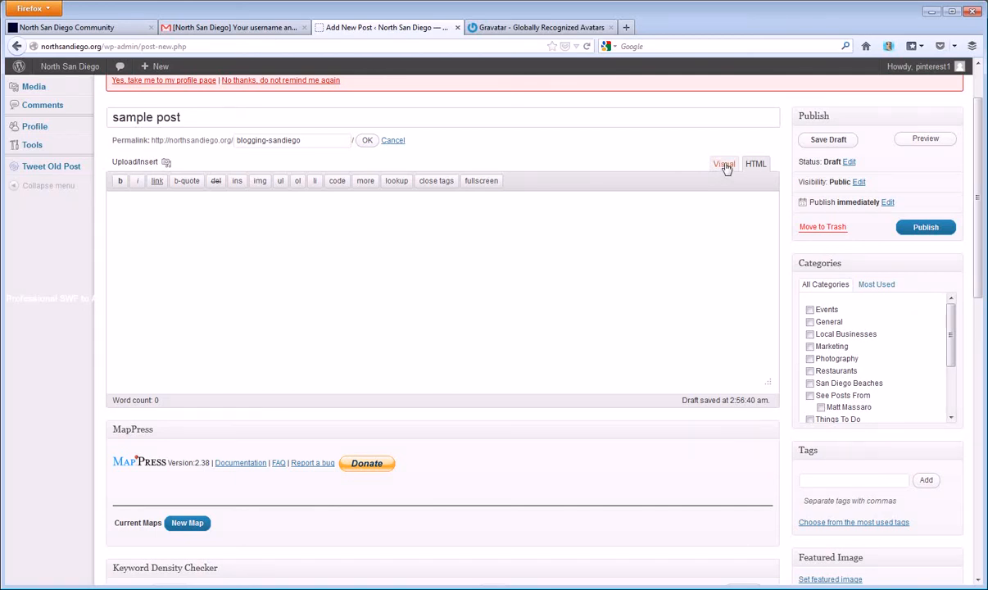
click(724, 165)
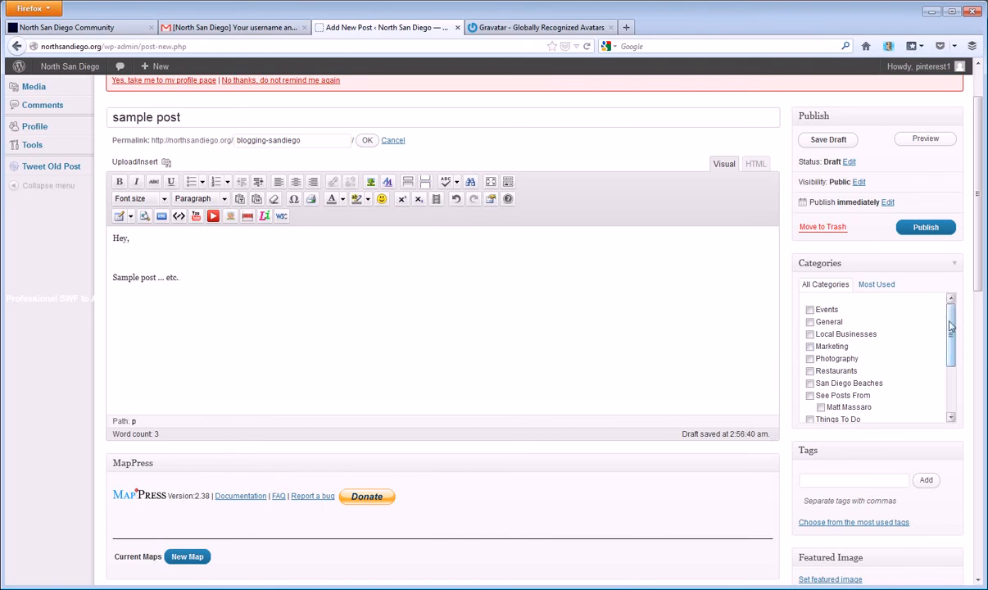
- Look over the category list, the site's home page and the Gravatar site, and return to the post draft
scroll(951, 326, down, 1)
scroll(951, 326, up, 1)
click(123, 27)
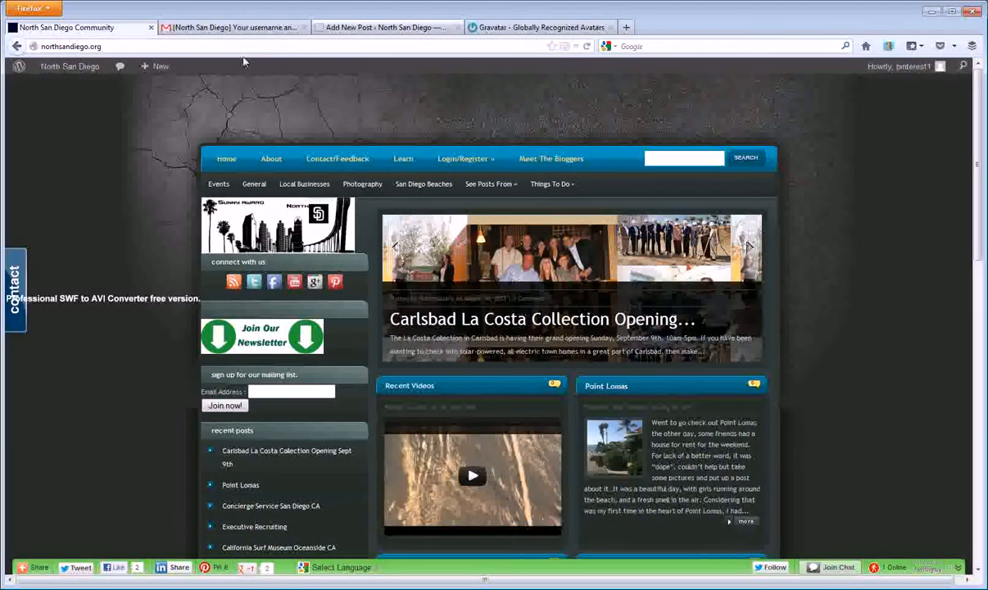
click(502, 32)
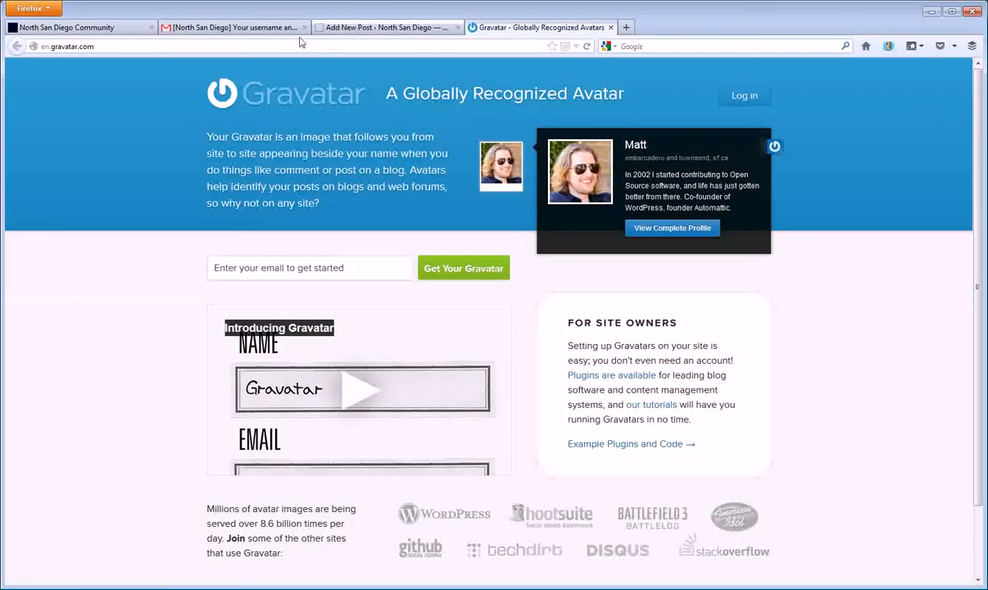
click(348, 32)
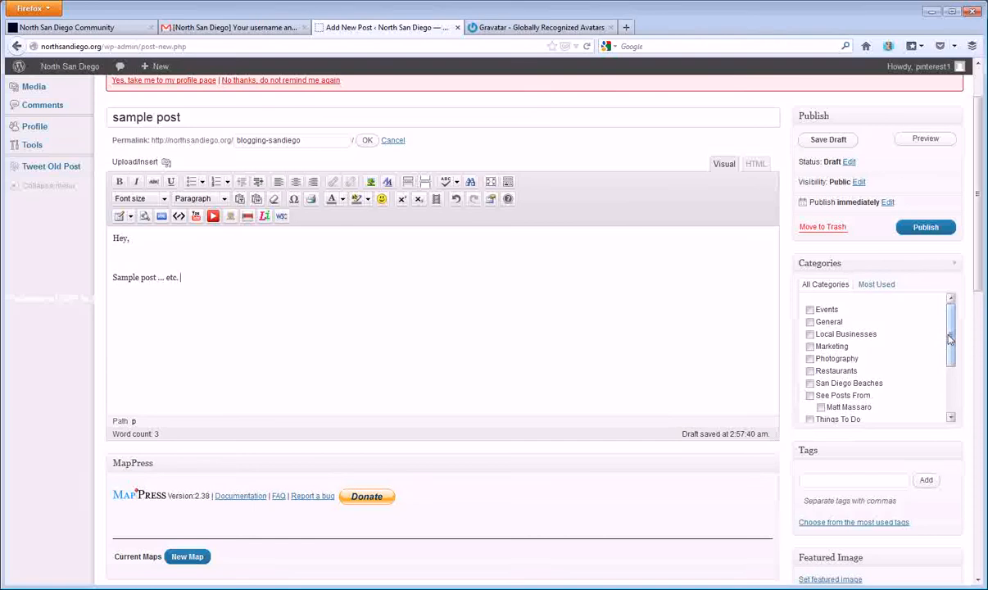
- Browse the full category list and tick the Events and Restaurants categories for the post
mouse_move(950, 335)
mouse_down()
mouse_move(947, 371)
mouse_move(948, 325)
mouse_up()
scroll(898, 348, down, 3)
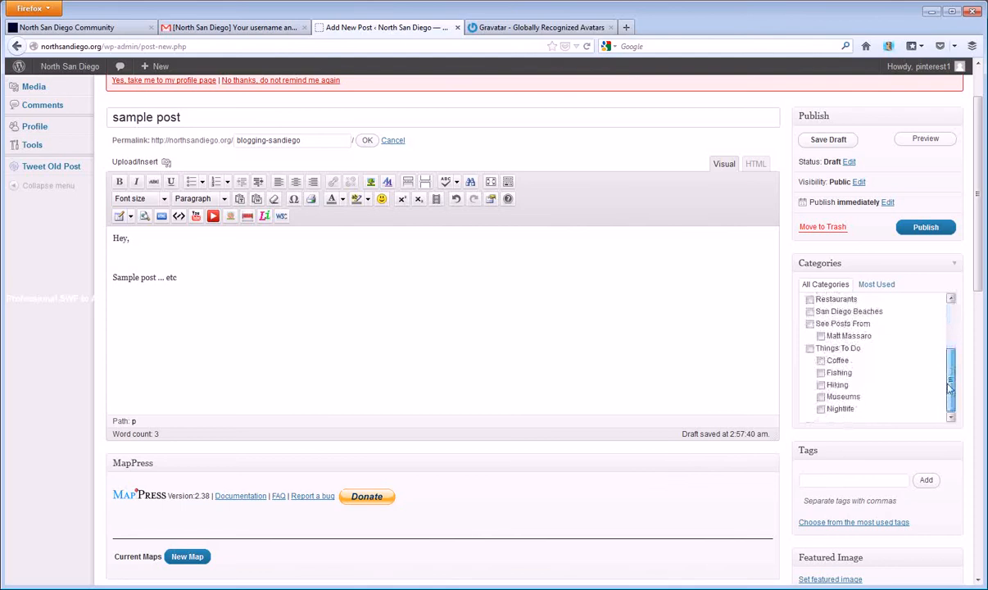
scroll(899, 356, up, 3)
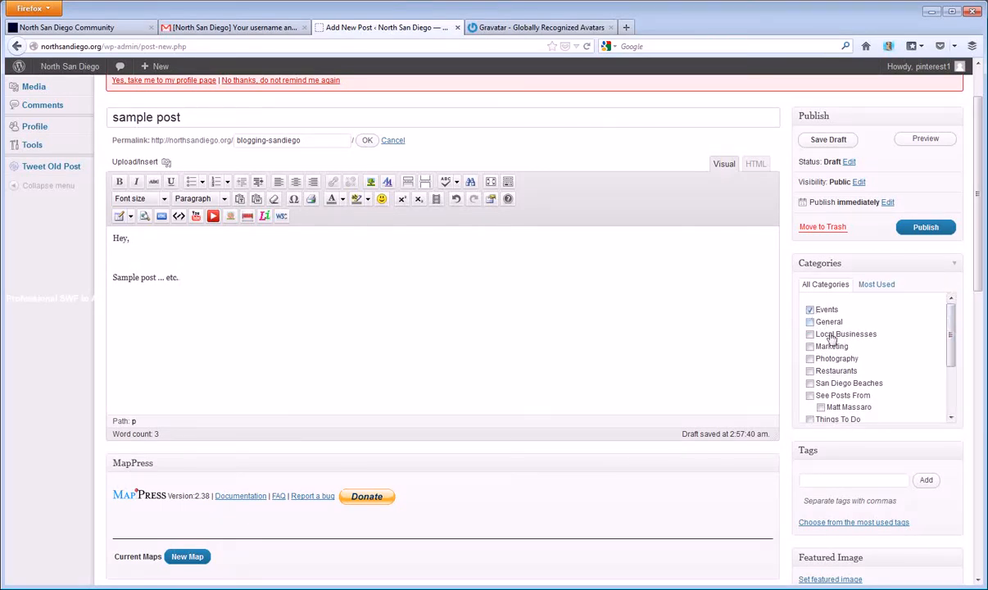
scroll(951, 331, down, 2)
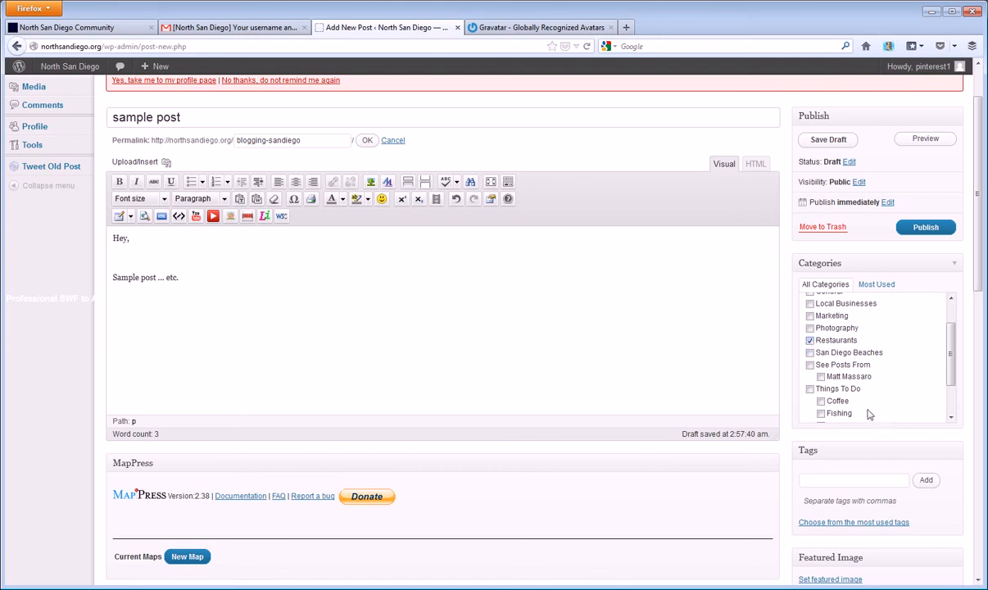
- Review the post's category list once more and publish the sample post
drag(950, 344, 951, 315)
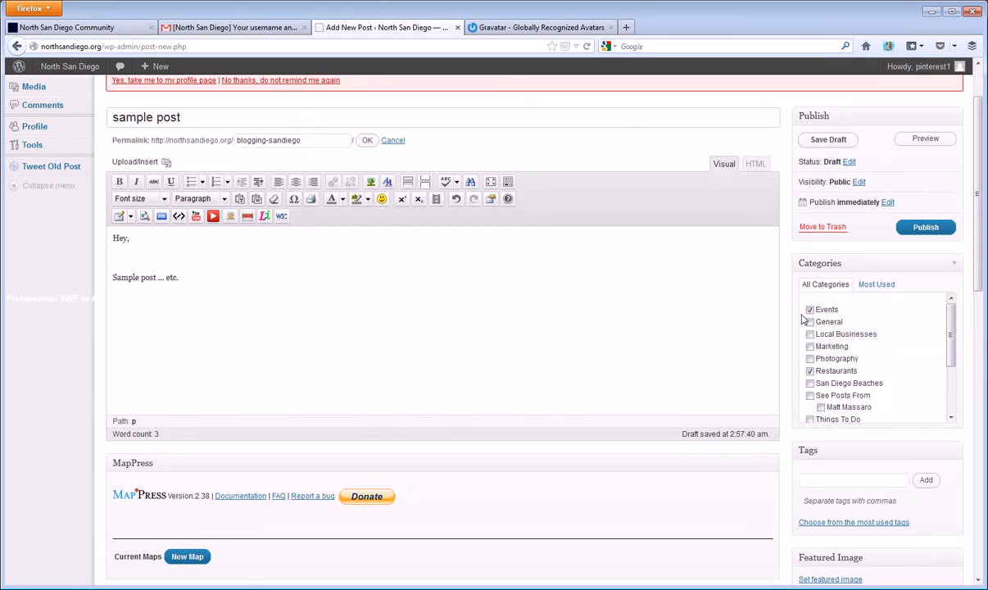
drag(952, 335, 942, 385)
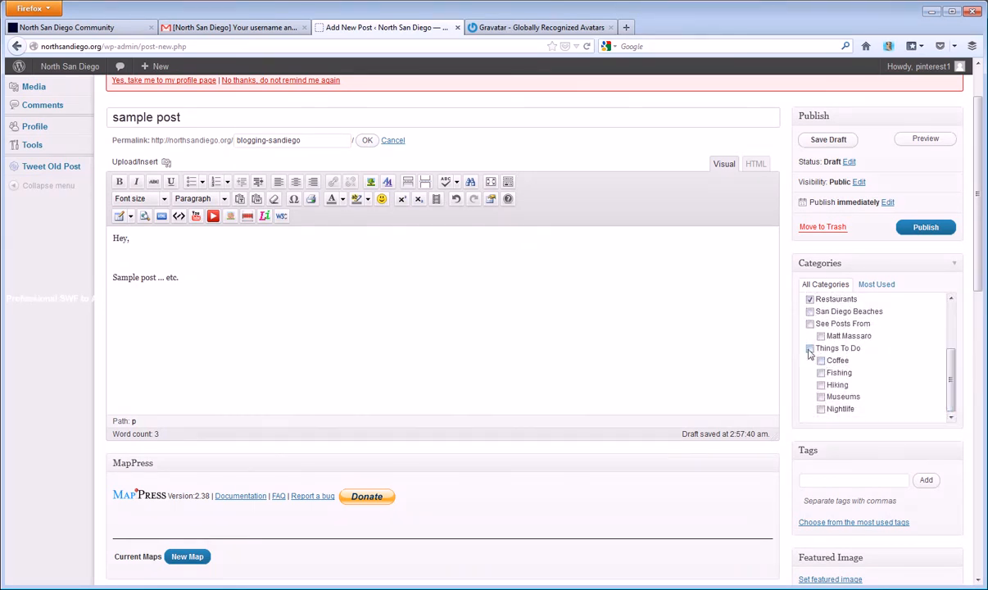
scroll(893, 381, up, 2)
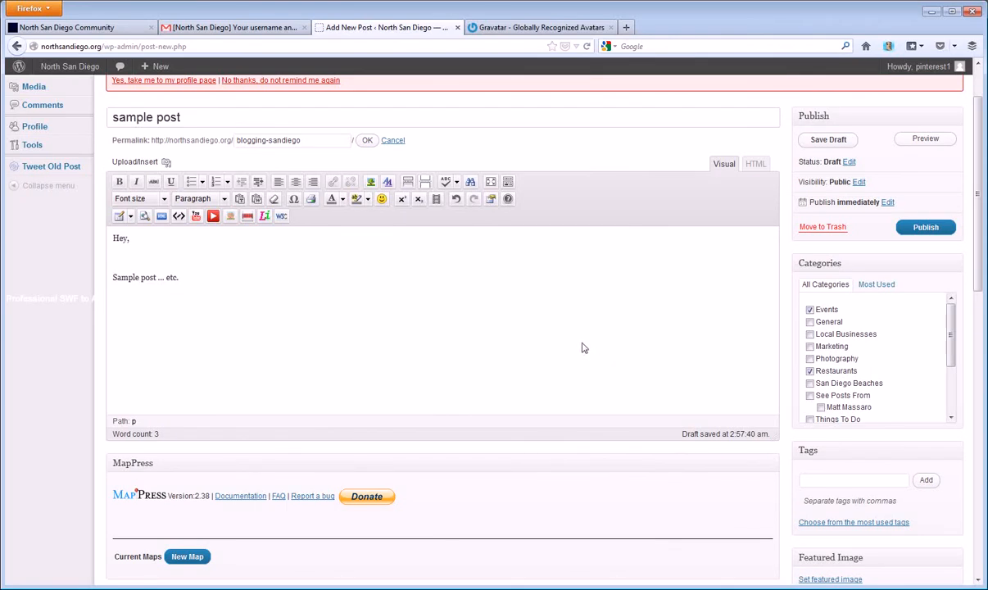
click(926, 229)
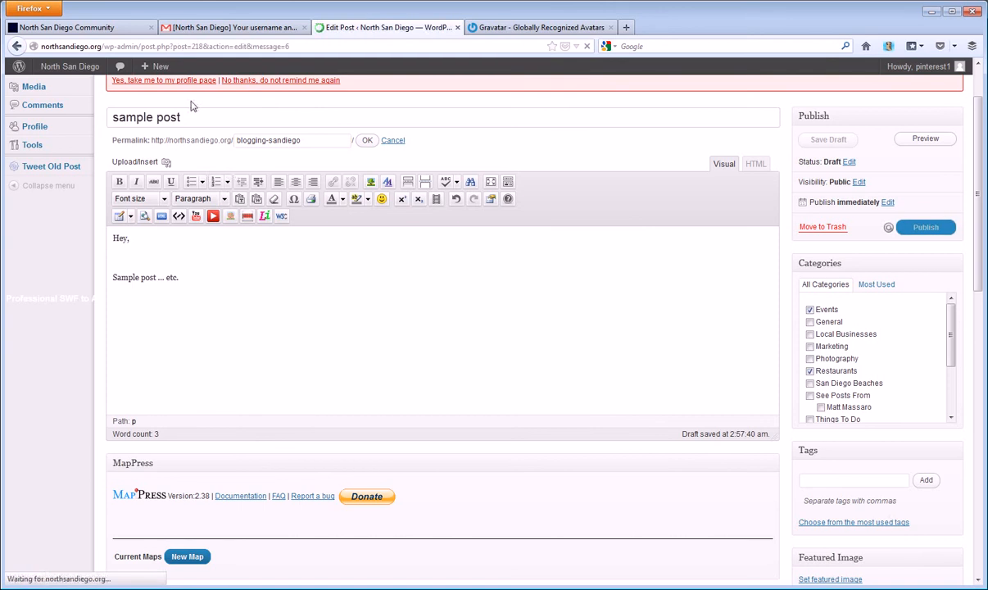
- Reload the North San Diego Community home page and browse its featured posts slider for the new post
click(64, 27)
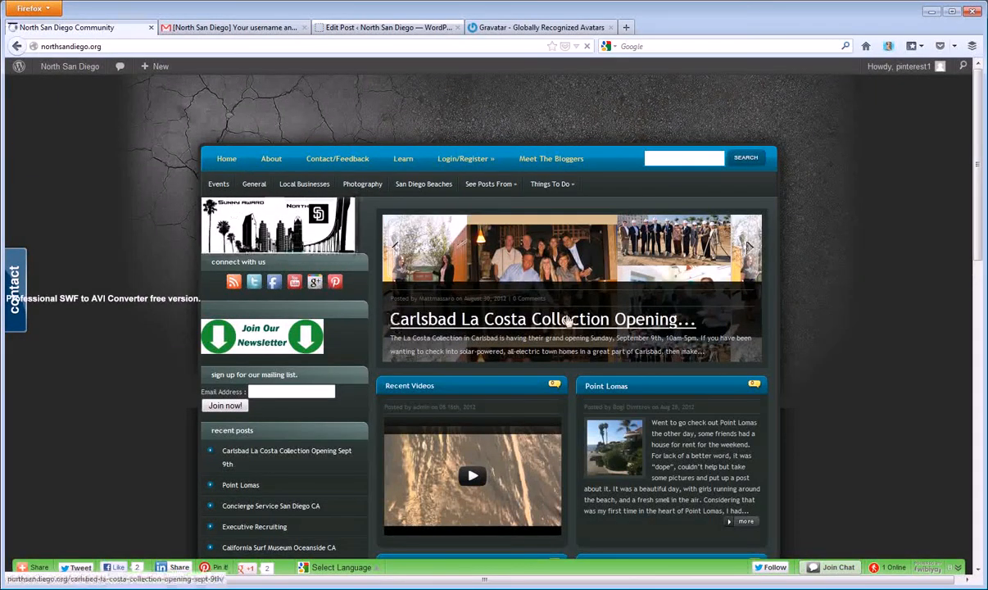
click(427, 282)
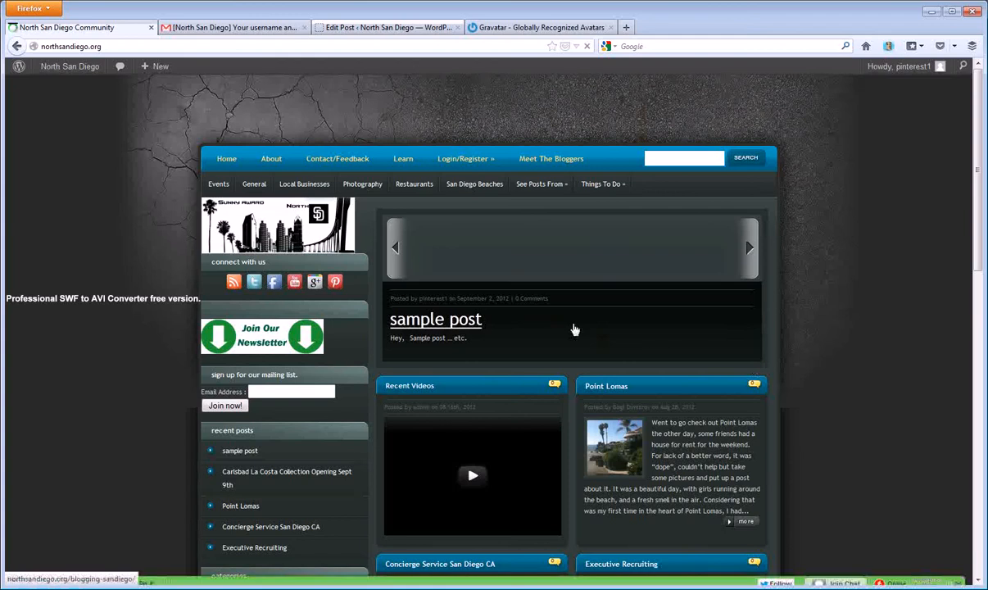
scroll(613, 334, down, 5)
scroll(636, 339, up, 3)
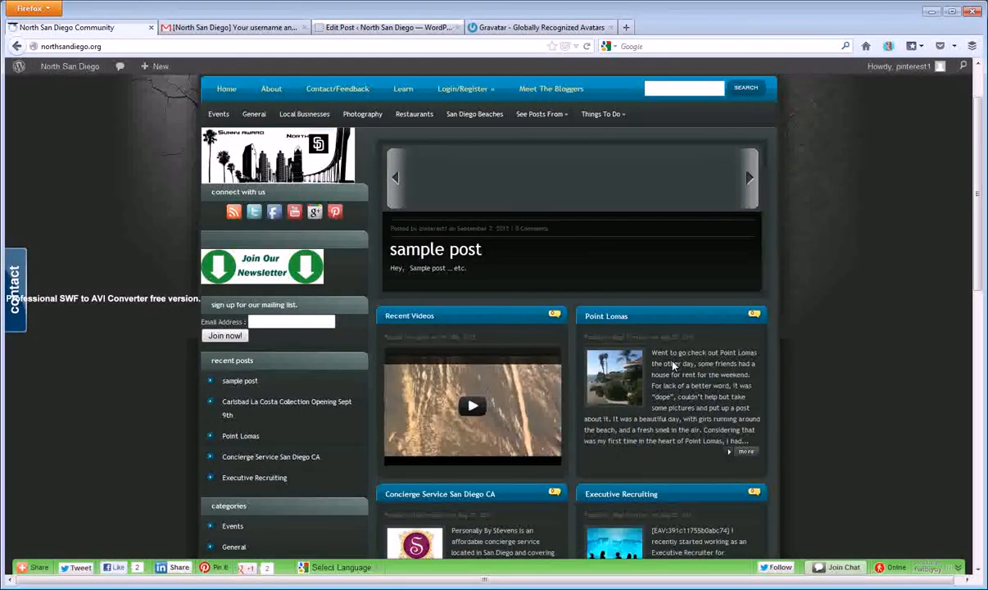
click(751, 182)
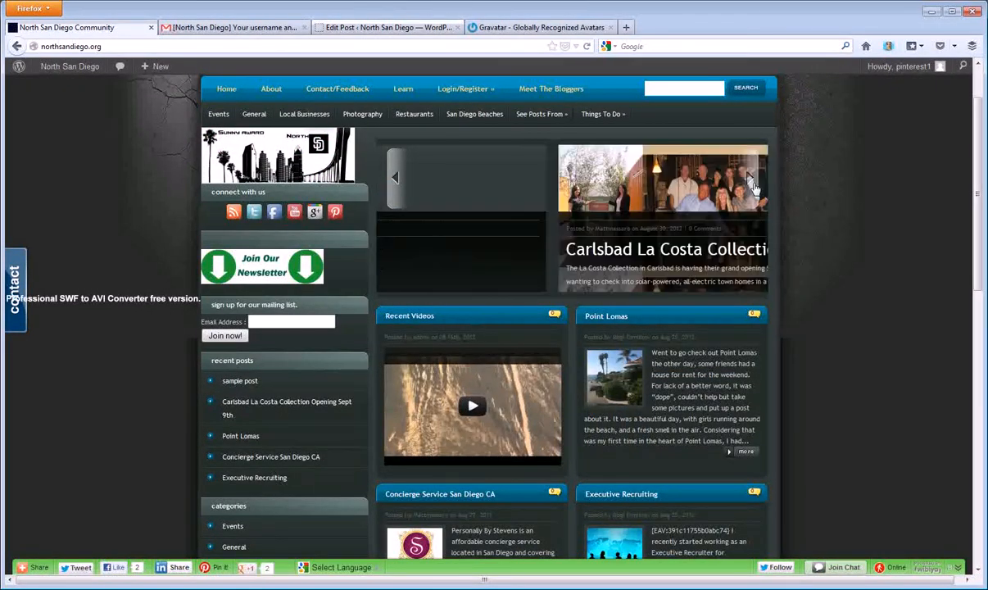
click(751, 182)
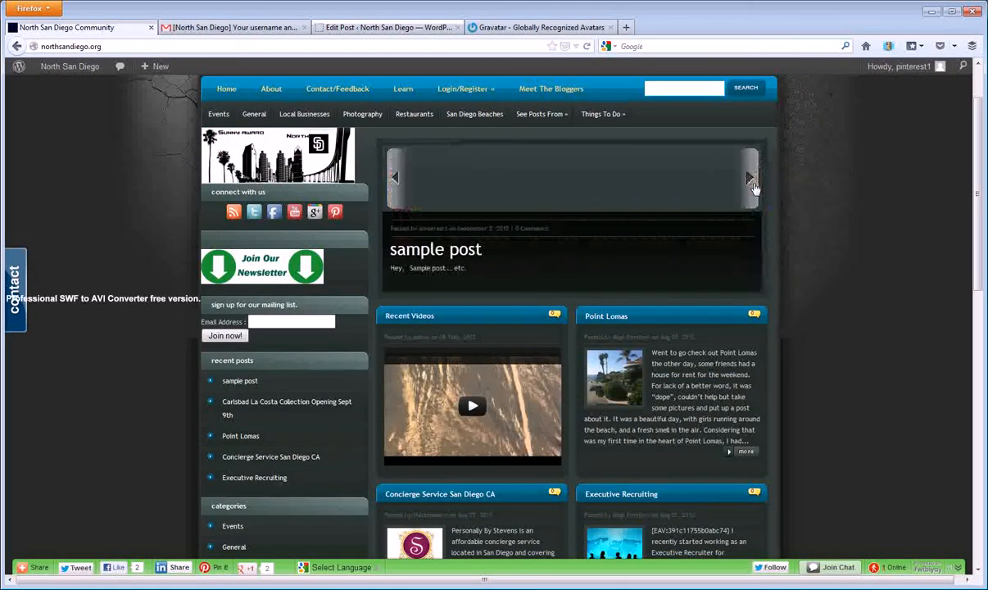
- Open the sample post from the home page's featured slider and look over its published page
click(440, 257)
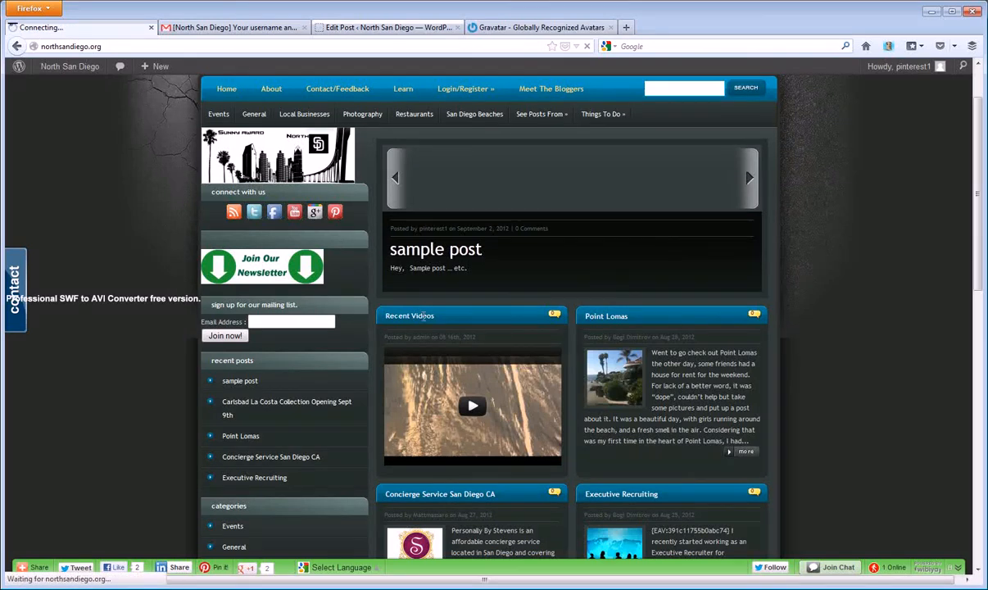
scroll(413, 354, down, 2)
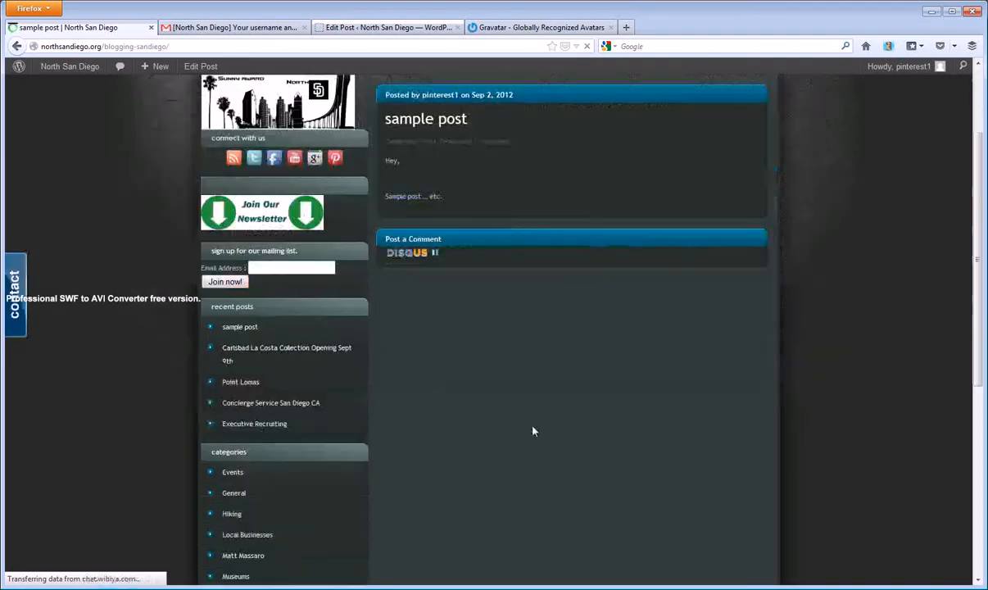
scroll(457, 330, up, 3)
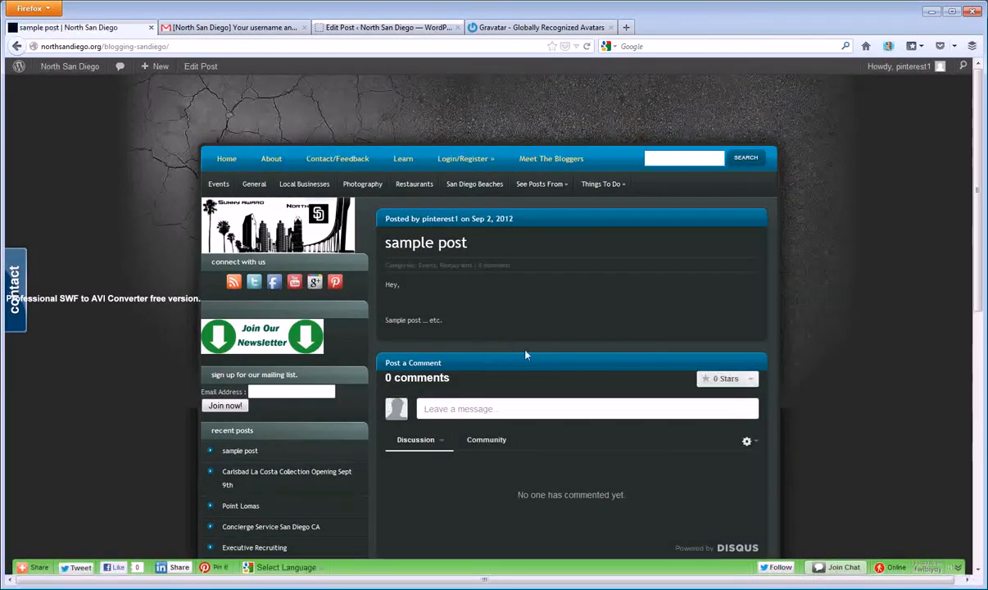